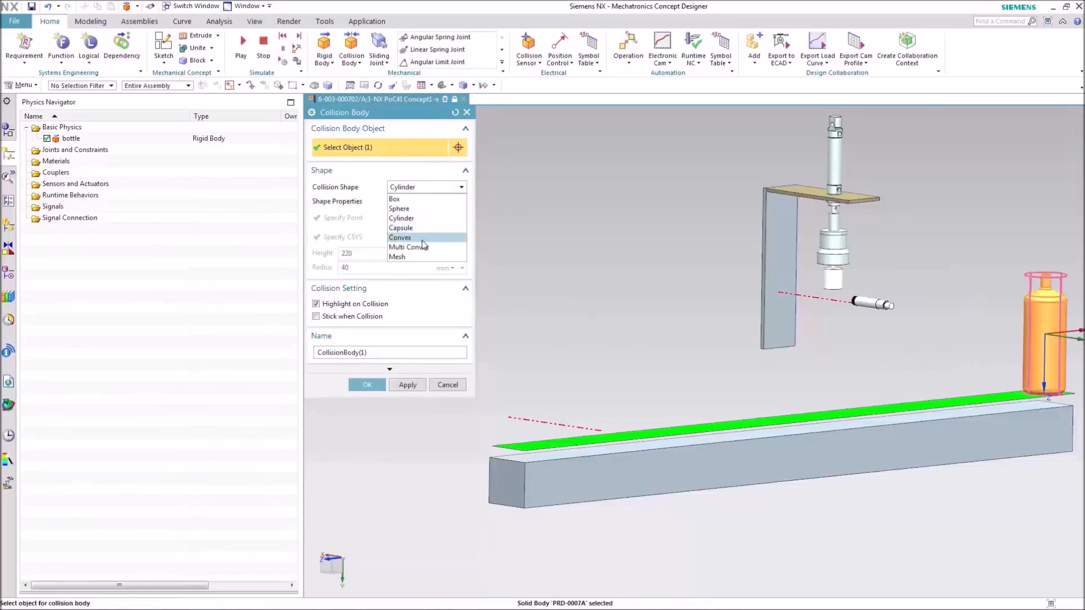
Step: Finish the bottle's collision body with the Multi Convex shape and test it in a simulation run
{"action": "left_click", "coordinate": [423, 248]}
{"action": "left_click", "coordinate": [386, 338]}
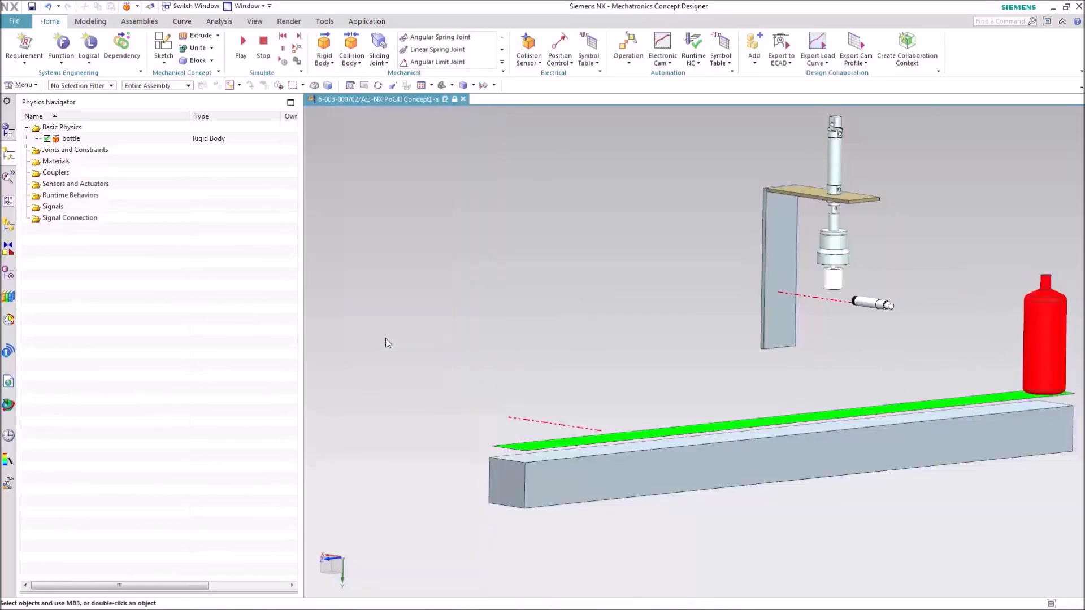
{"action": "left_click", "coordinate": [241, 56]}
{"action": "left_click", "coordinate": [262, 57]}
Step: Create a second collision body on the green conveyor face, using the Box collision shape
{"action": "left_click", "coordinate": [356, 64]}
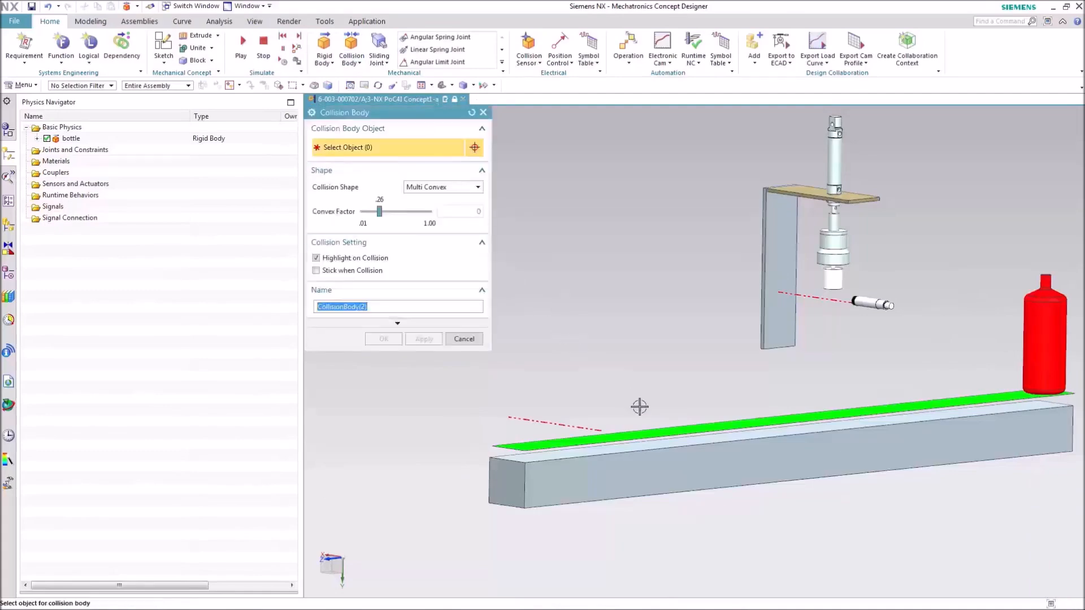
{"action": "left_click", "coordinate": [651, 433]}
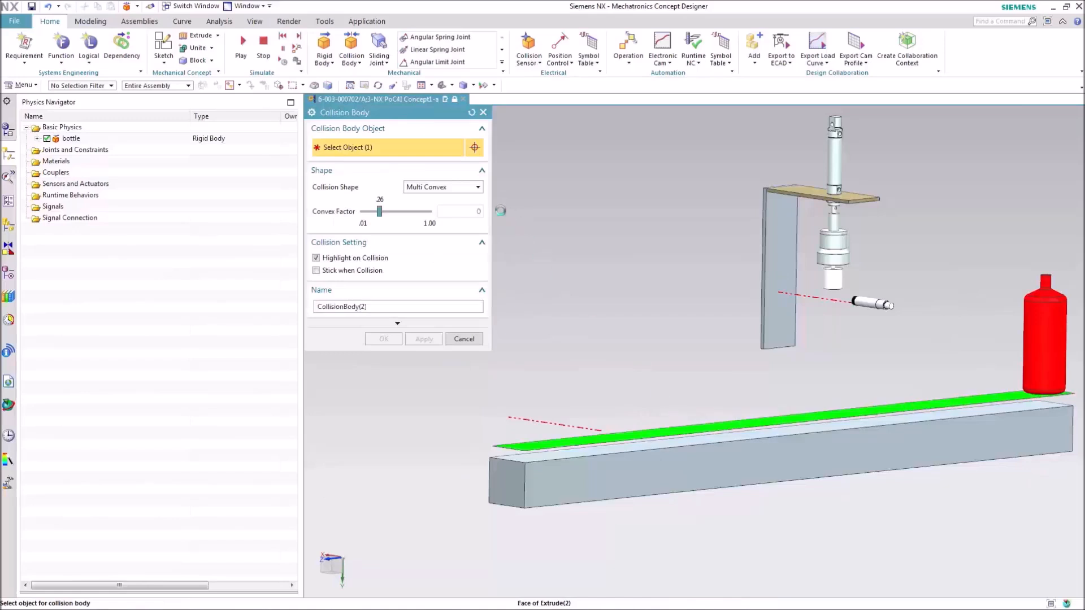
{"action": "left_click", "coordinate": [478, 187]}
{"action": "left_click", "coordinate": [419, 201]}
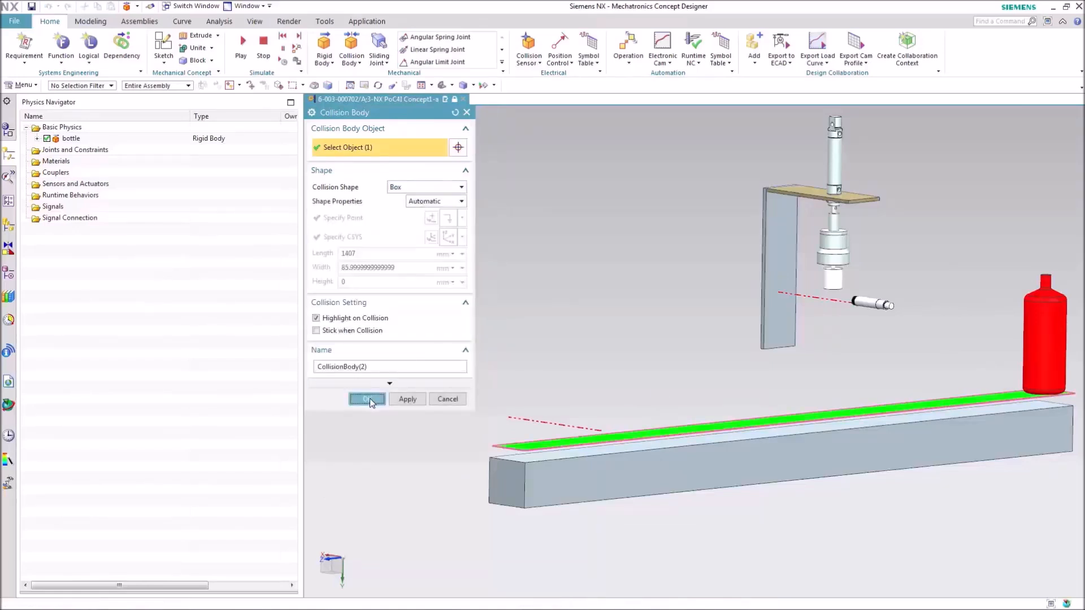
{"action": "left_click", "coordinate": [369, 399]}
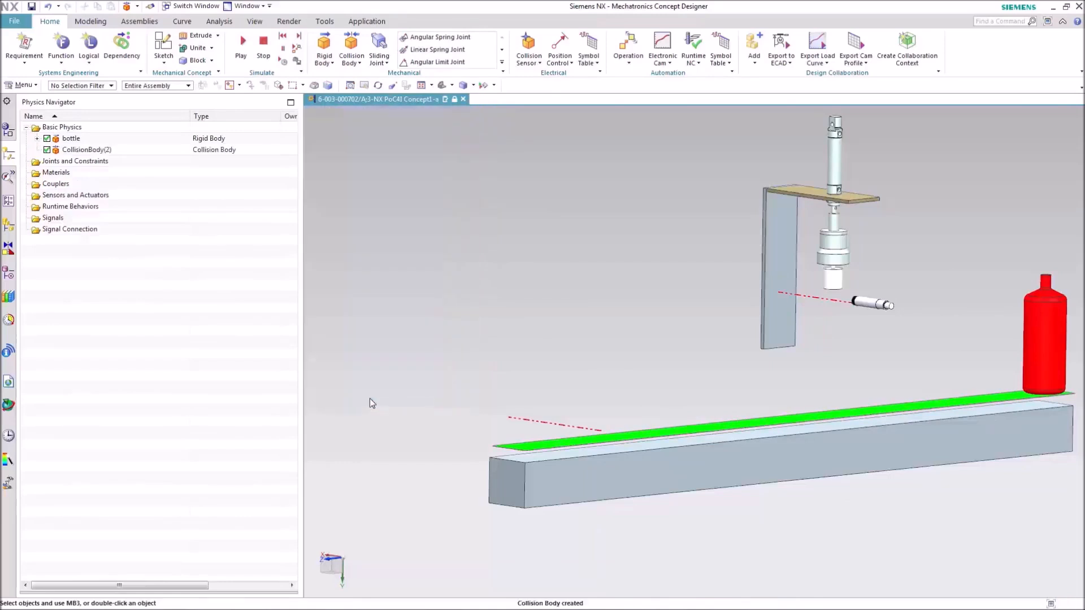
Step: Create a straight-motion transport surface on the green conveyor face, directed along the conveyor away from the bottle
{"action": "left_click", "coordinate": [358, 64]}
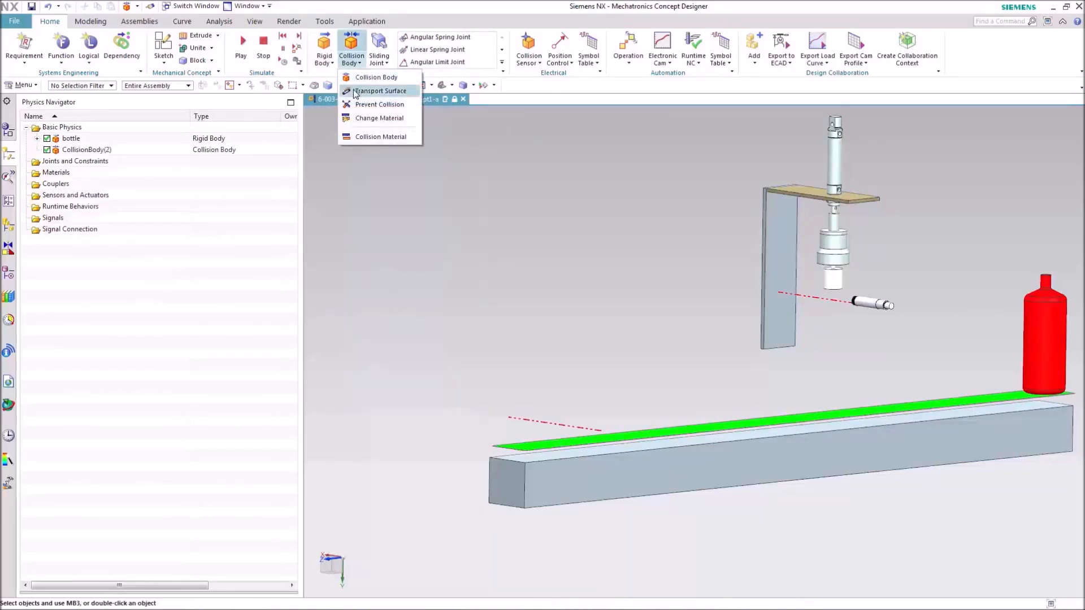
{"action": "left_click", "coordinate": [356, 91]}
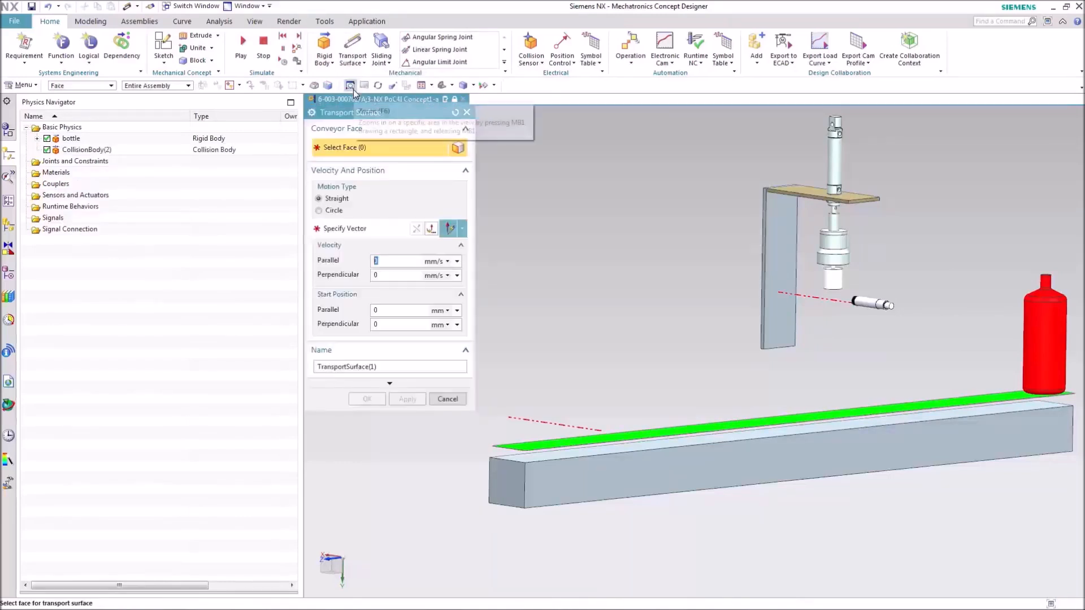
{"action": "left_click", "coordinate": [653, 425]}
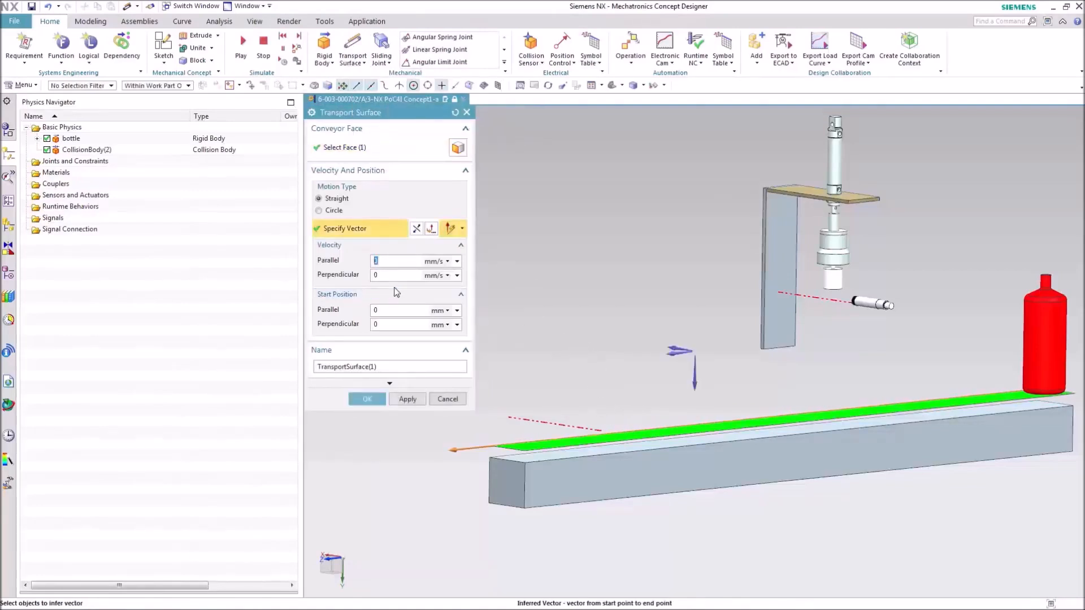
{"action": "left_click", "coordinate": [368, 399]}
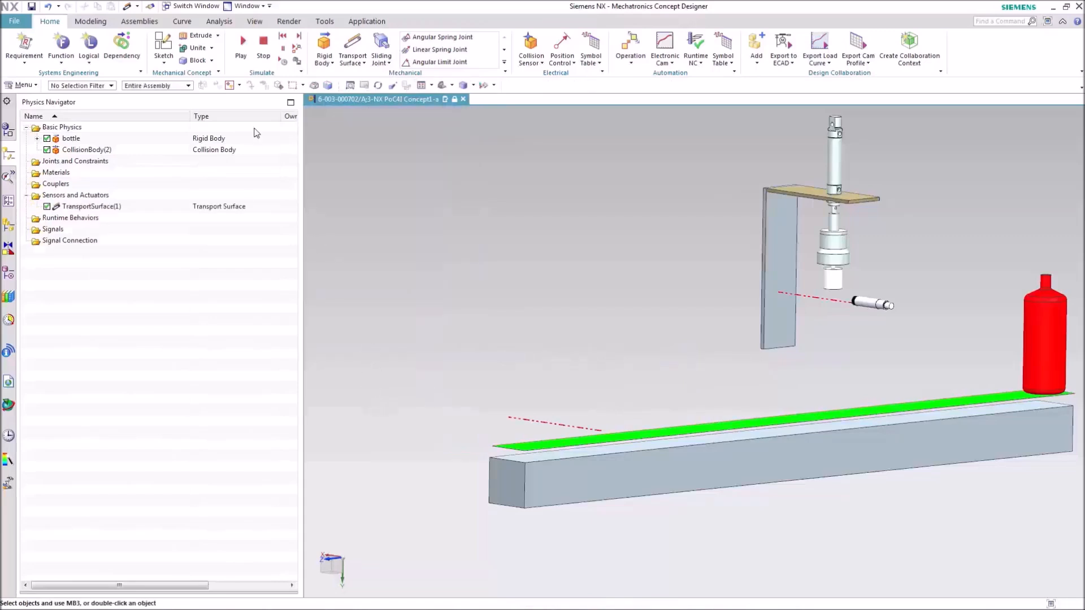
Step: Simulate the bottle travelling along the conveyor several times, and also run the complete PoC4I Concept1-b model
{"action": "left_click", "coordinate": [241, 53]}
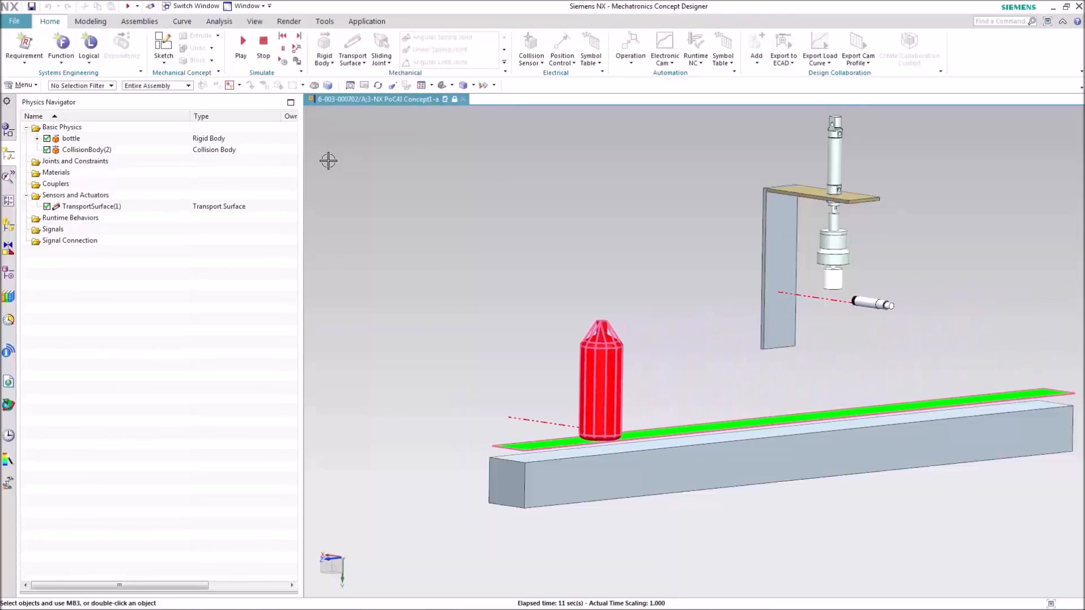
{"action": "left_click", "coordinate": [263, 48]}
{"action": "left_click", "coordinate": [241, 48]}
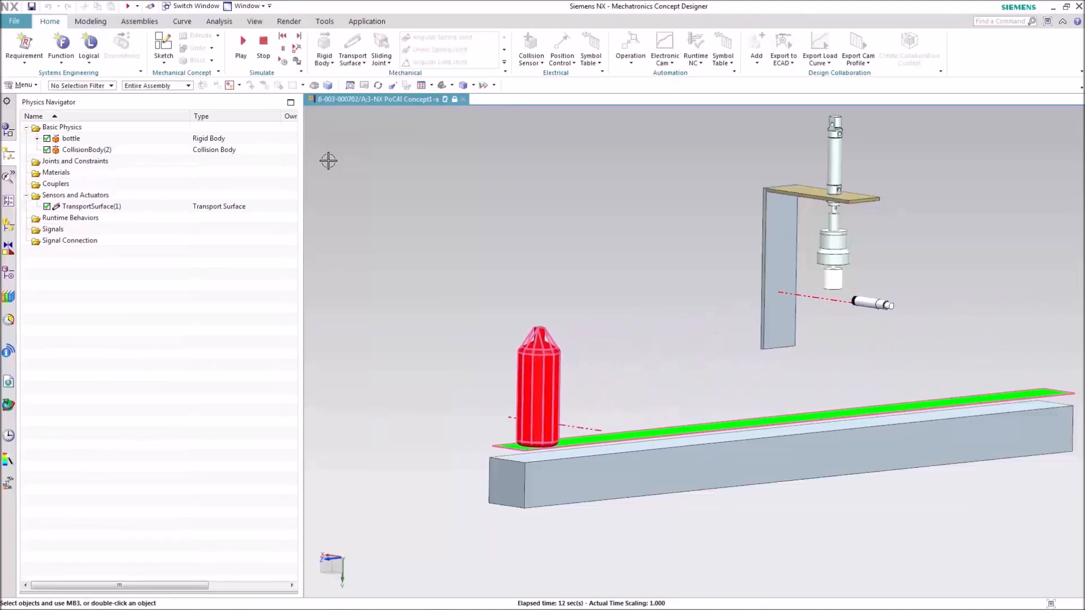
{"action": "left_click", "coordinate": [263, 48]}
{"action": "left_click", "coordinate": [241, 45]}
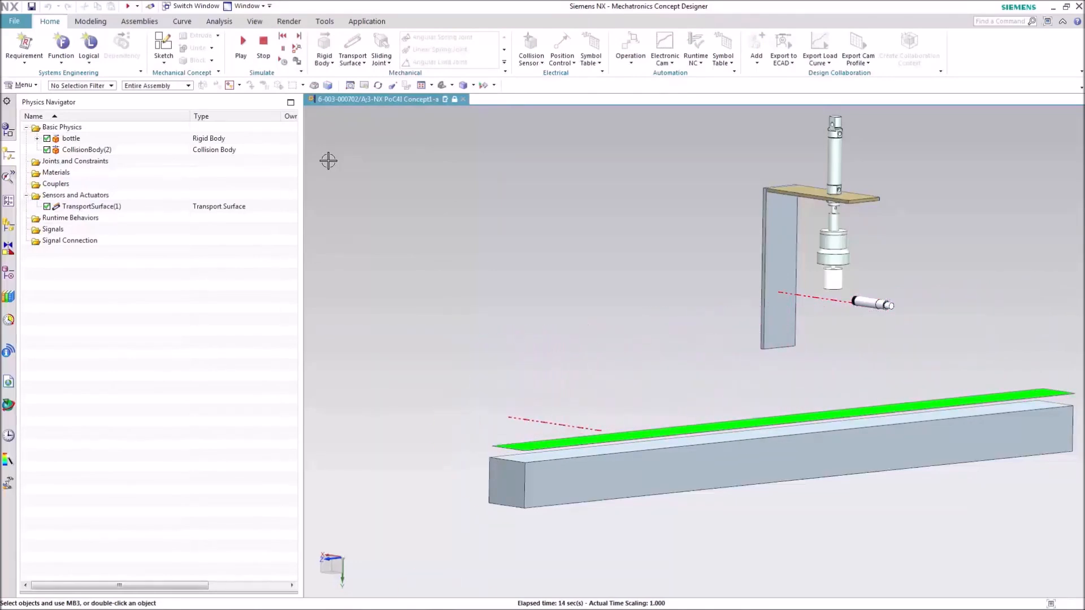
{"action": "left_click", "coordinate": [263, 48]}
{"action": "left_click", "coordinate": [241, 48]}
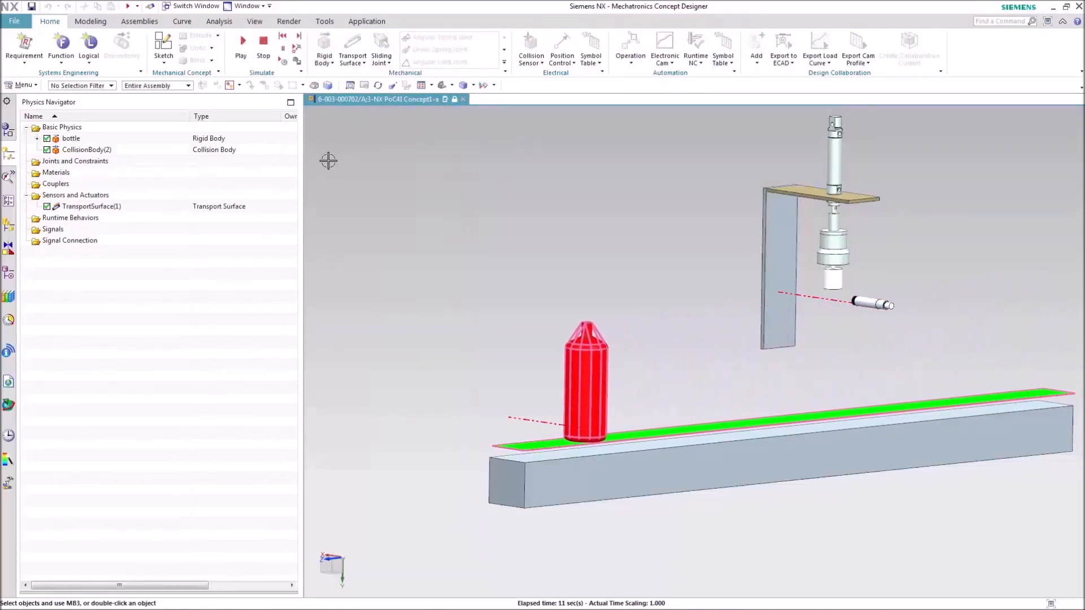
{"action": "left_click", "coordinate": [263, 41]}
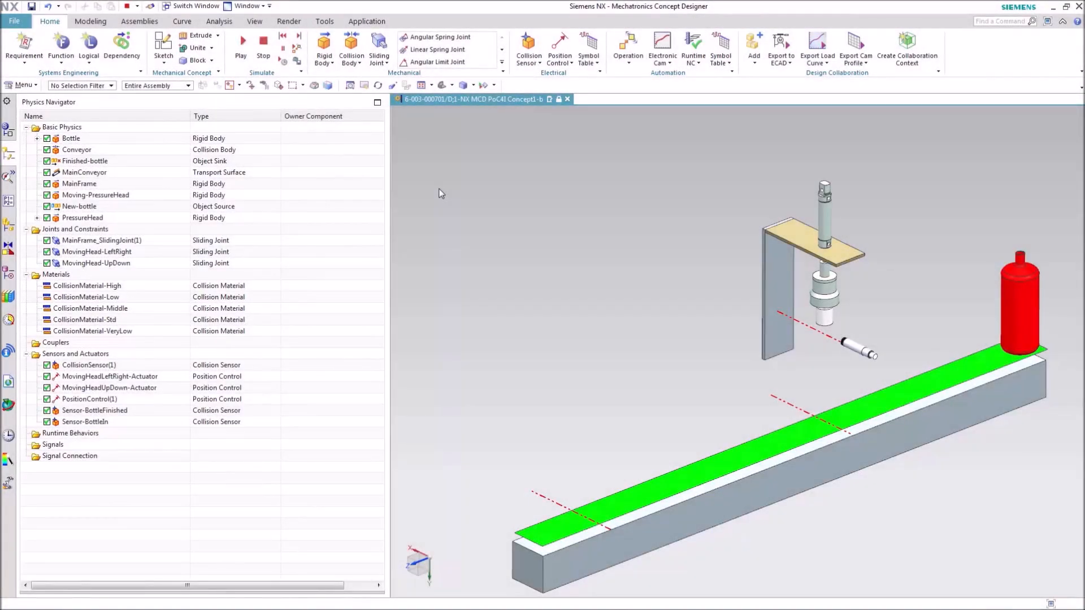
{"action": "left_click", "coordinate": [244, 65]}
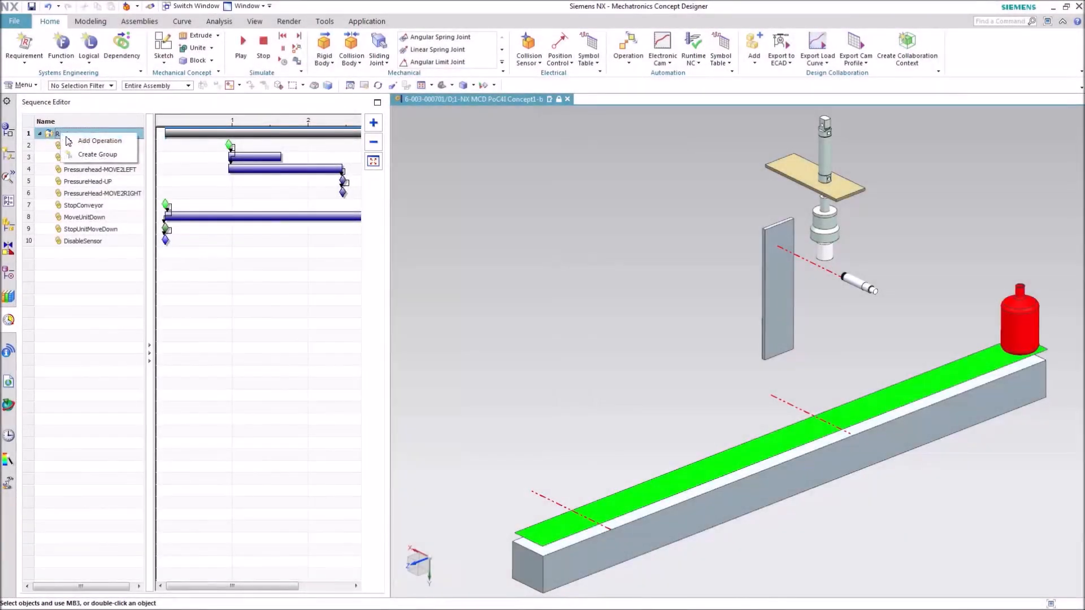
Step: Add an operation named EnableConveyor that sets the MainConveyor transport surface's active parameter to true, and simulate the sequence
{"action": "left_click", "coordinate": [71, 141]}
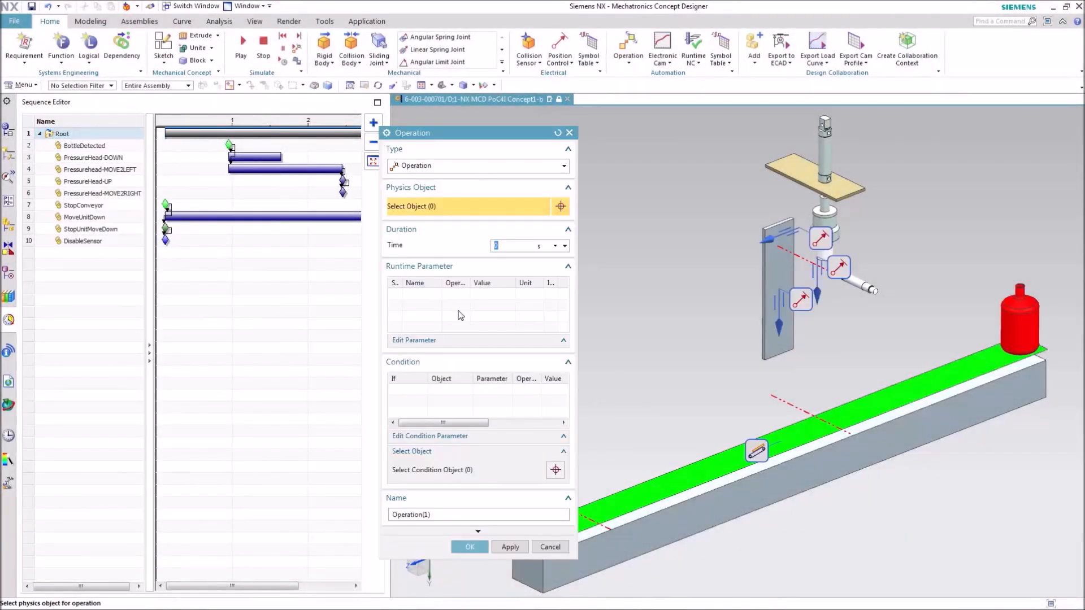
{"action": "left_click", "coordinate": [732, 450]}
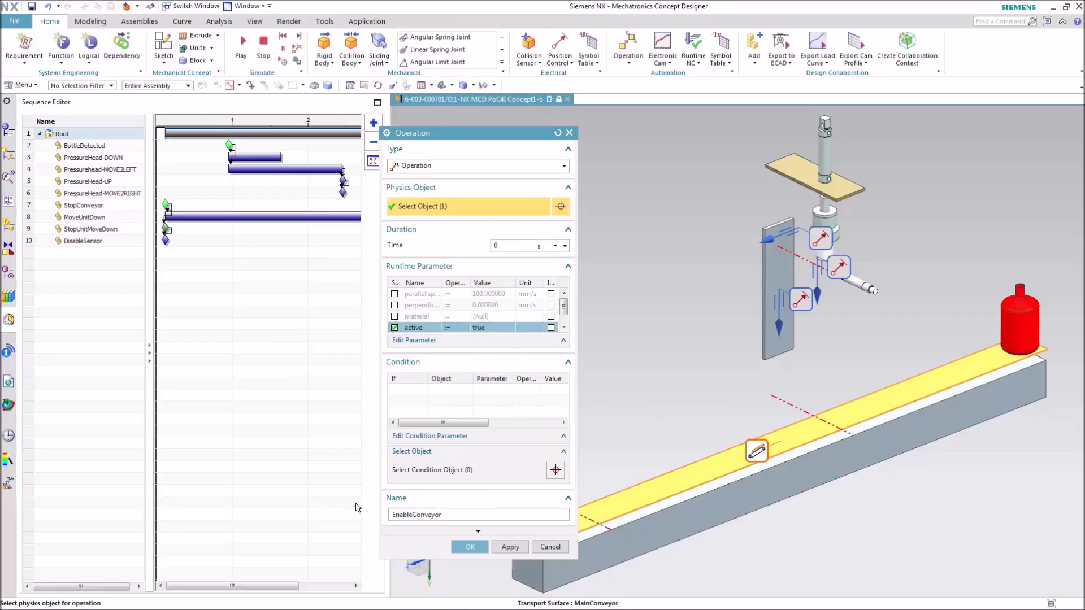
{"action": "left_click", "coordinate": [470, 549]}
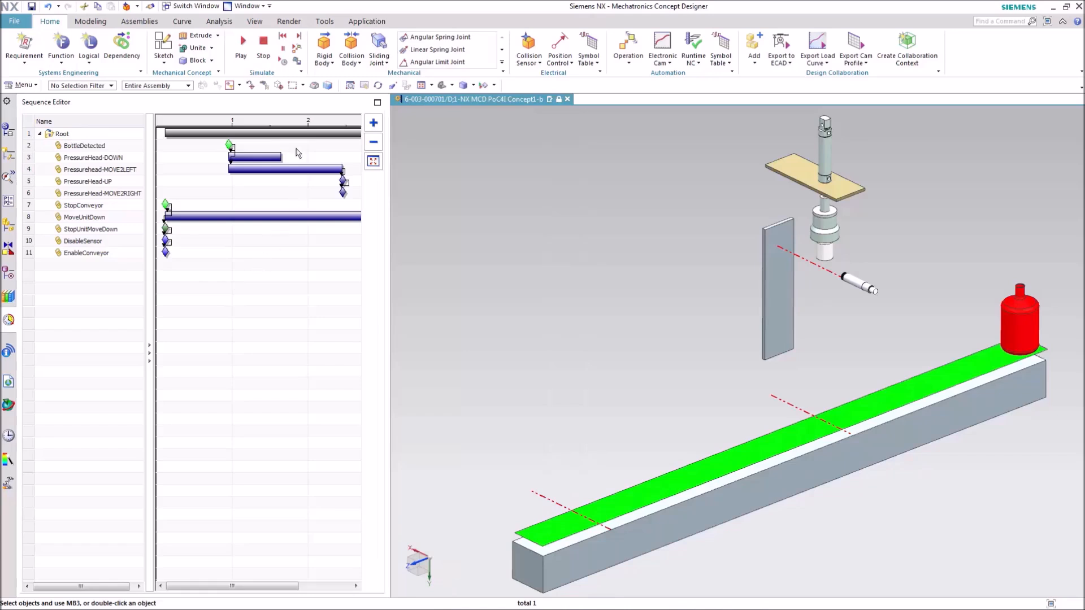
{"action": "left_click", "coordinate": [242, 57]}
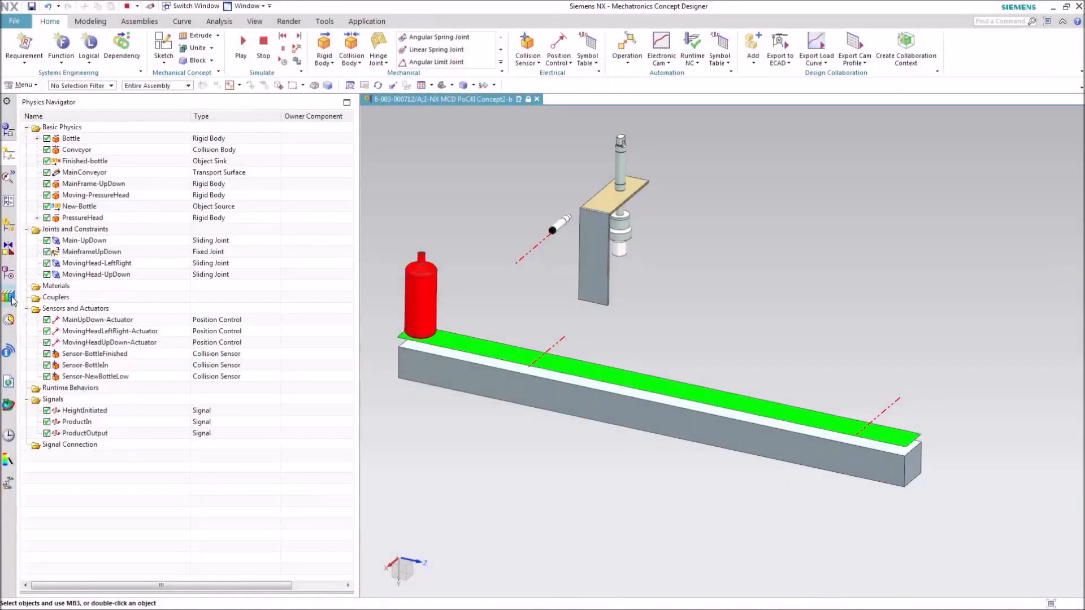
Step: Insert the Pneumatic rejector from the reuse library's Moduls folder with a Pusher Height of 150
{"action": "left_click", "coordinate": [9, 297]}
{"action": "double_click", "coordinate": [137, 356]}
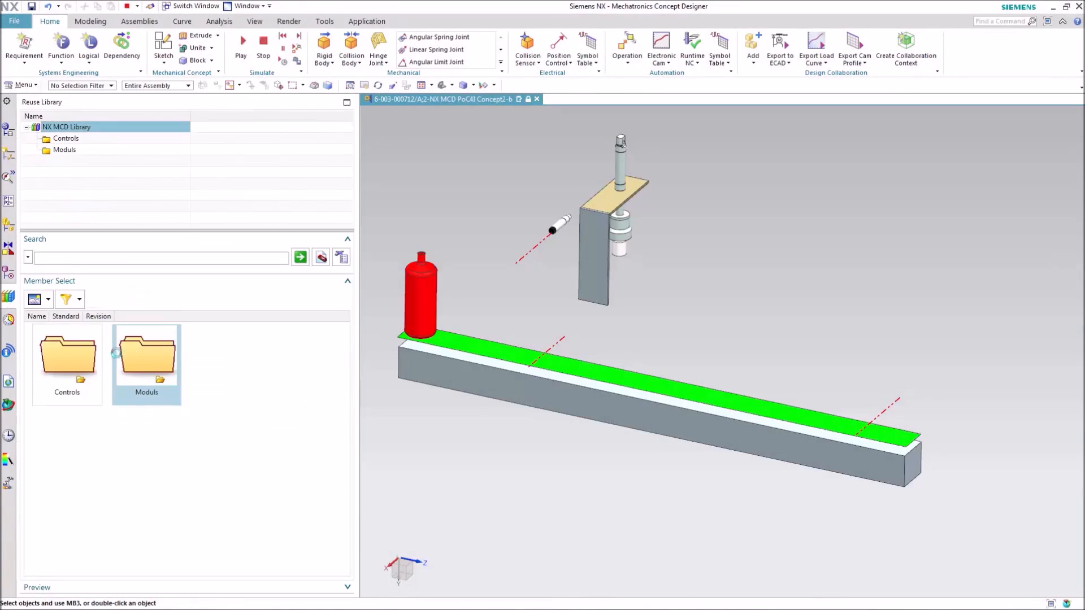
{"action": "left_click_drag", "start_coordinate": [143, 448], "coordinate": [438, 456]}
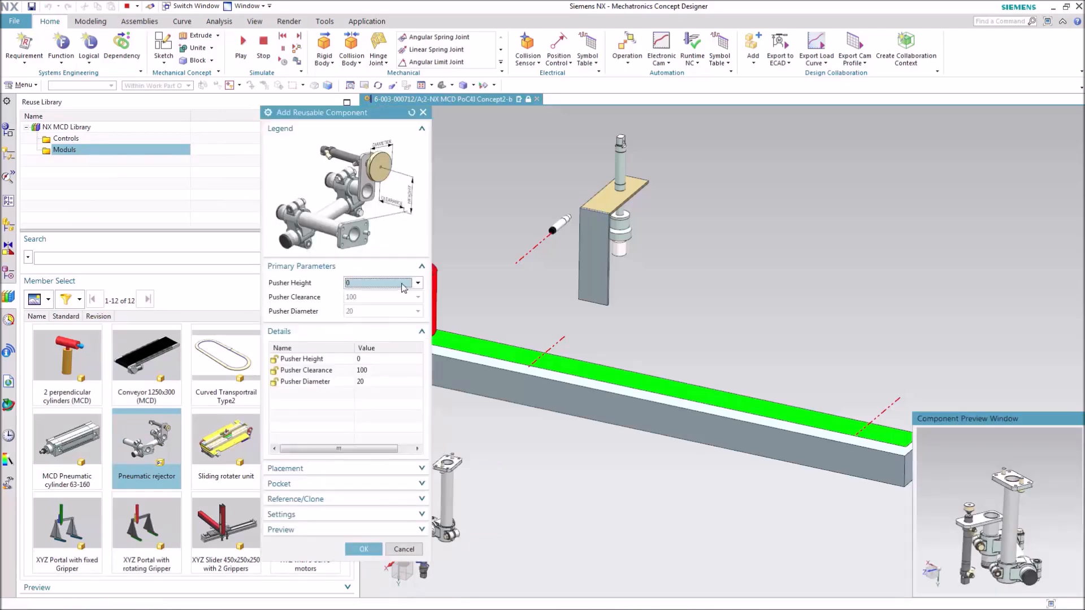
{"action": "left_click", "coordinate": [372, 325]}
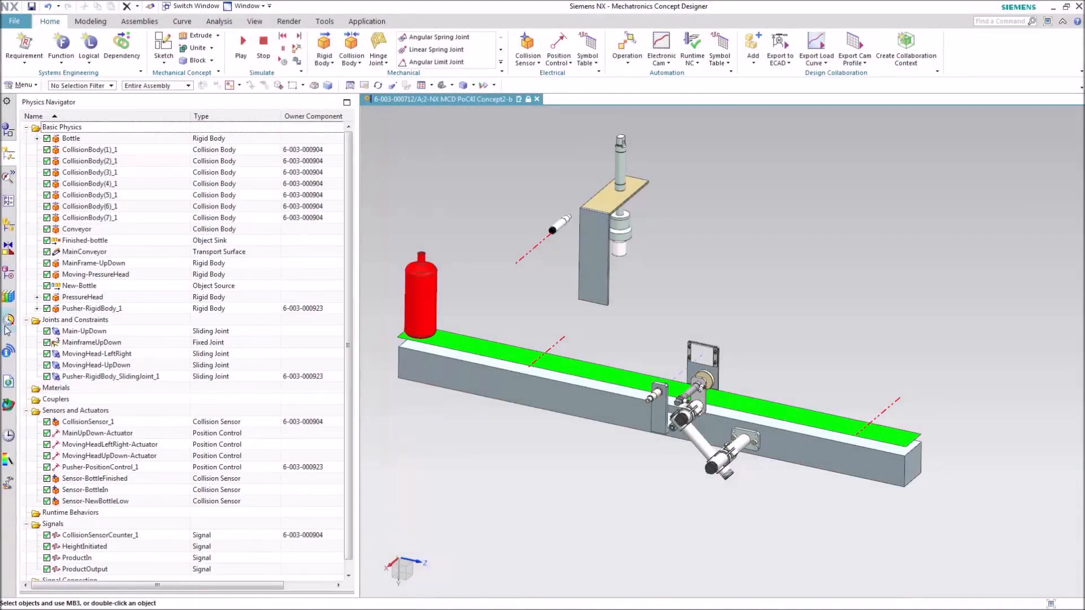
Step: Add an operation named Trigger-Reject-product under Root, lasting 0.7 s, with the condition that the sensor beside the rejector is triggered == true
{"action": "left_click", "coordinate": [8, 322]}
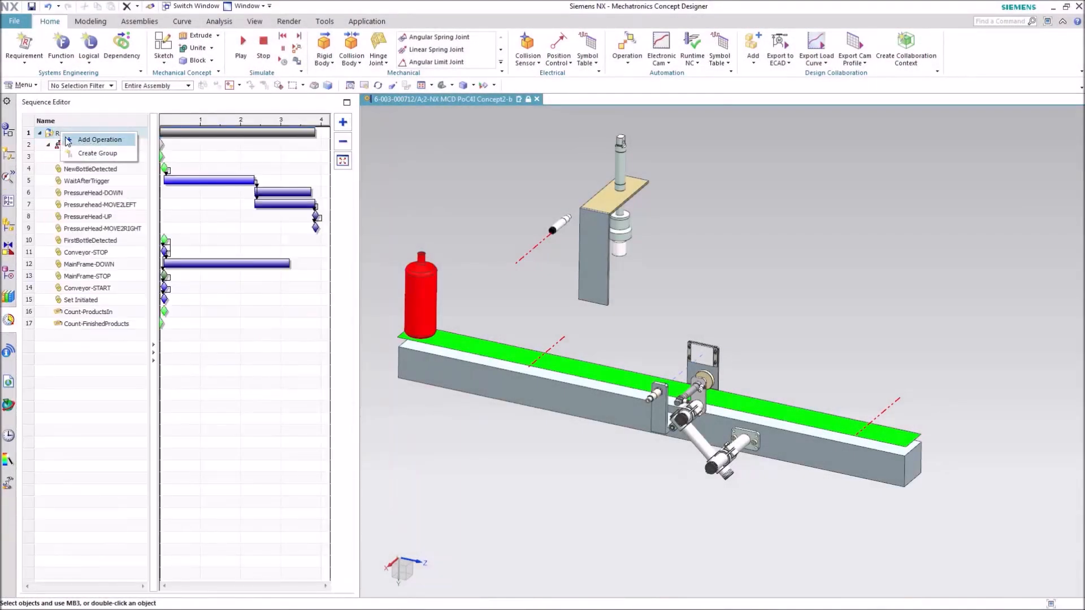
{"action": "left_click", "coordinate": [99, 139]}
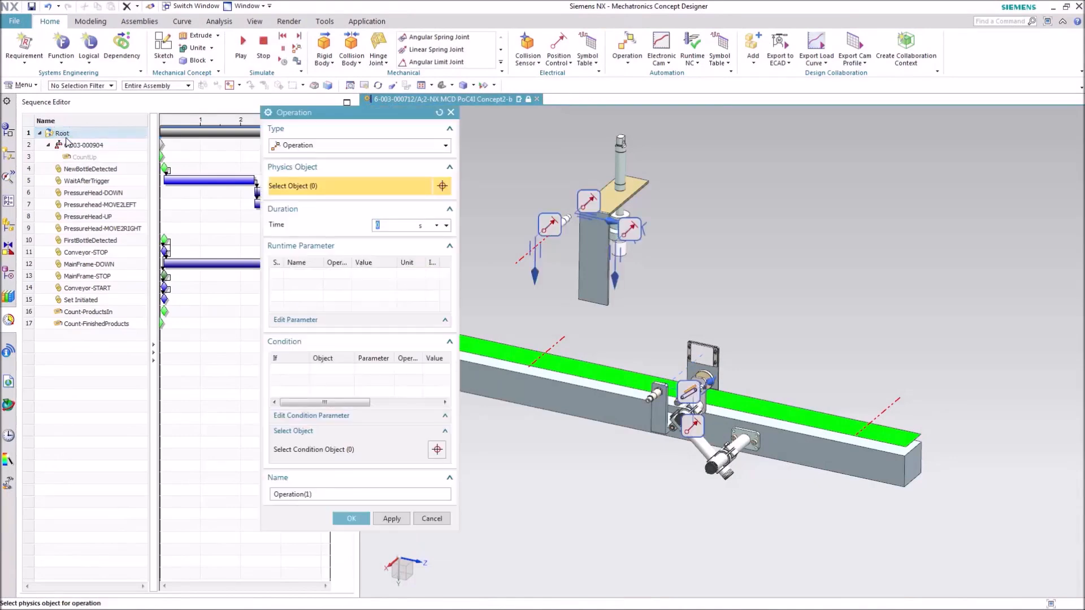
{"action": "left_click", "coordinate": [308, 450]}
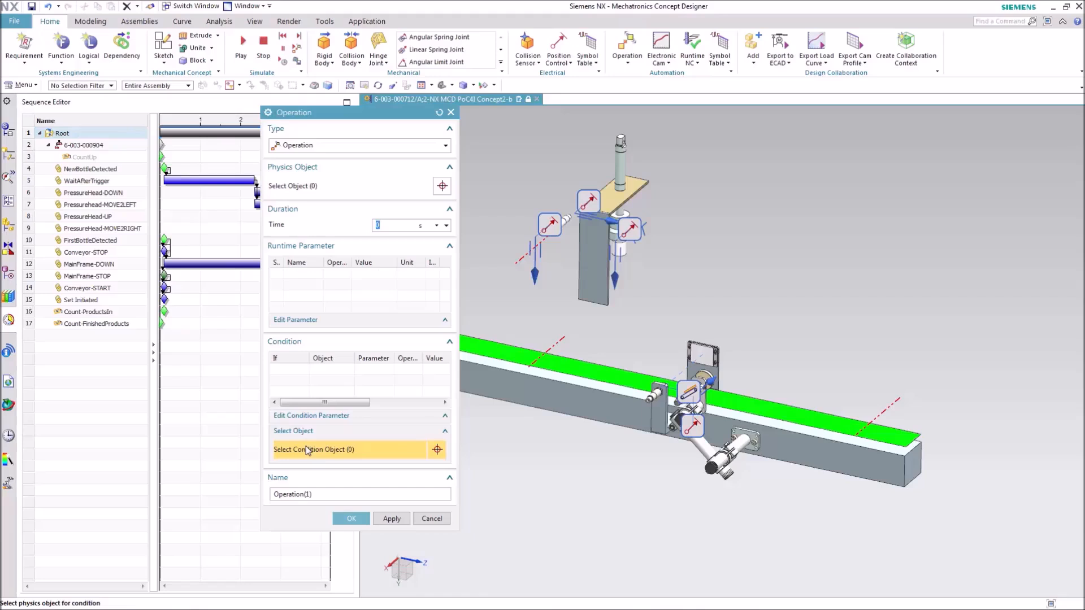
{"action": "left_click", "coordinate": [679, 374]}
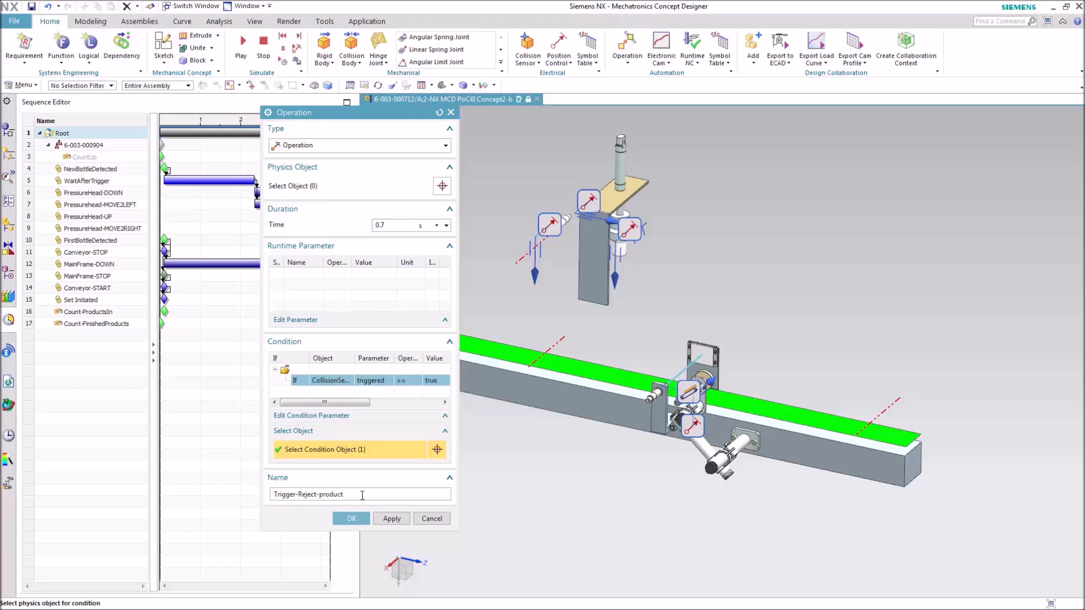
{"action": "left_click", "coordinate": [348, 518]}
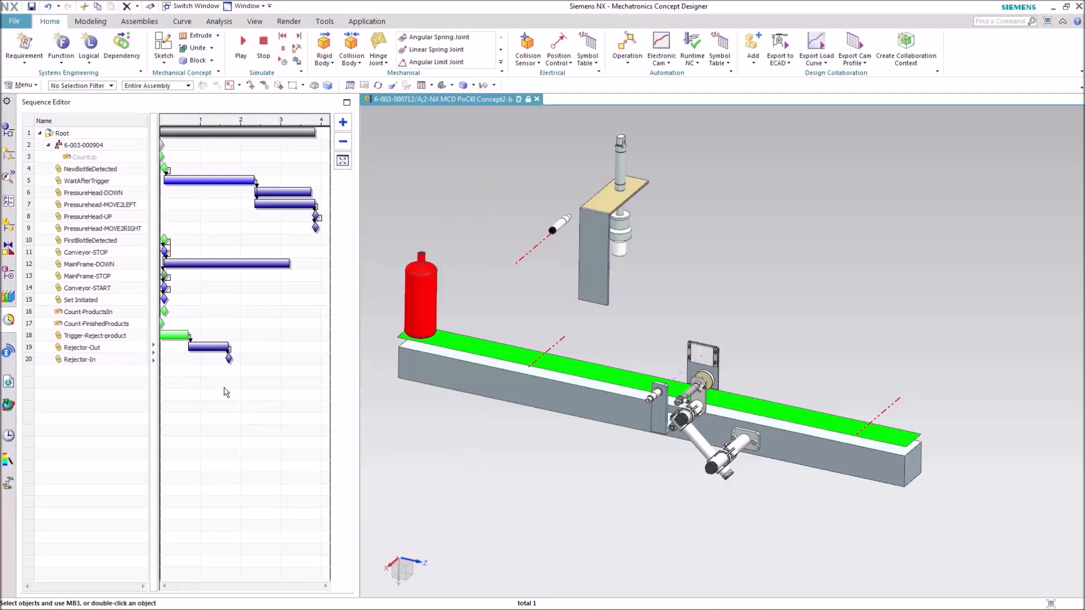
Step: Simulate the quality test line with the new rejector operations
{"action": "right_click", "coordinate": [379, 203]}
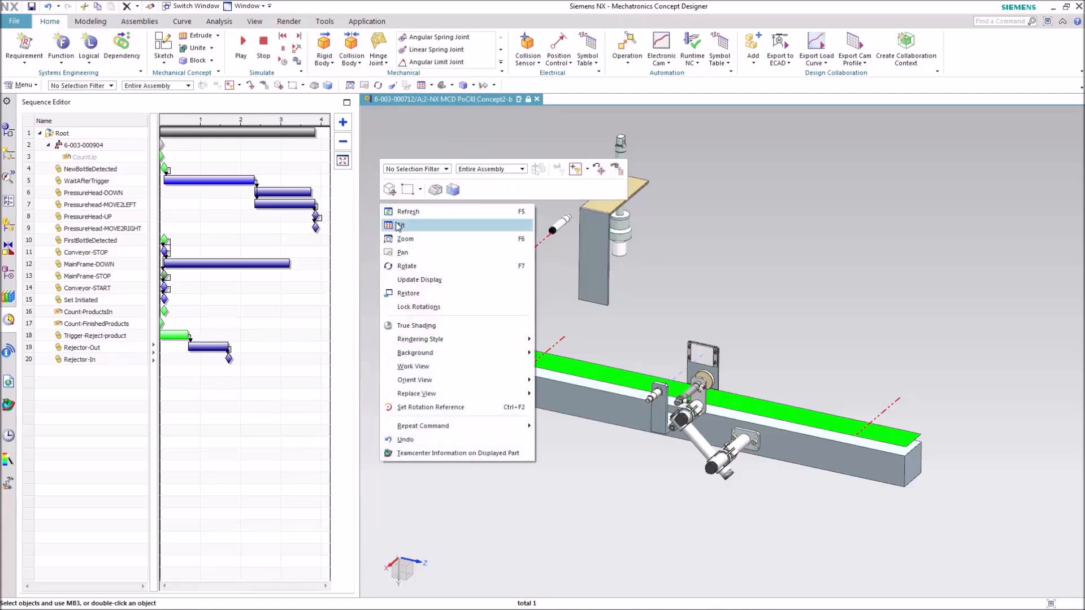
{"action": "left_click", "coordinate": [400, 225]}
{"action": "left_click", "coordinate": [246, 58]}
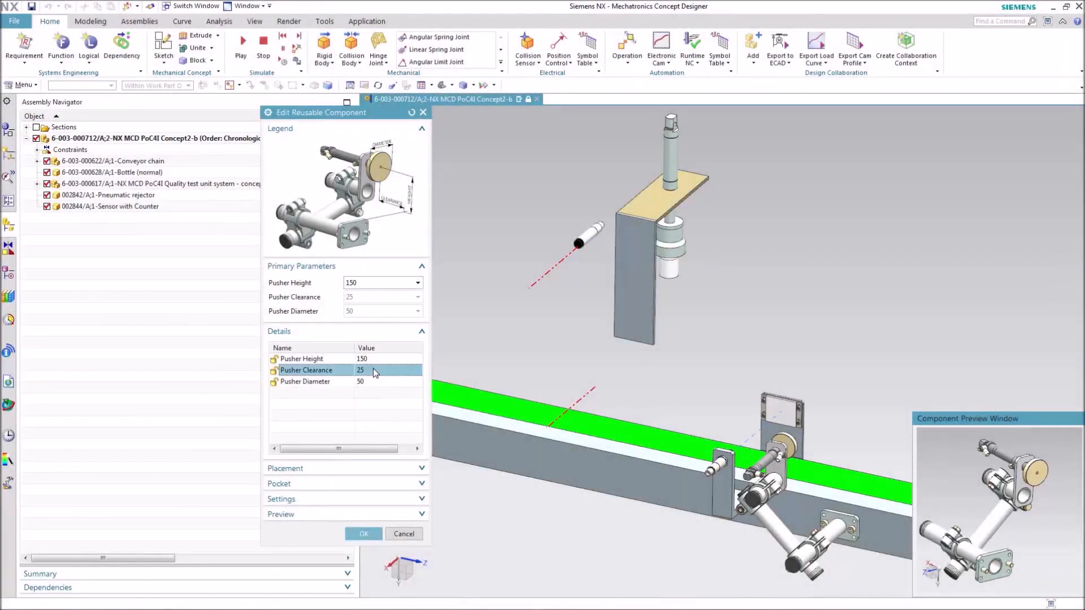
Step: Set the pneumatic rejector's Pusher Clearance to 0 and rerun the simulation from the operation sequence
{"action": "left_click", "coordinate": [373, 370]}
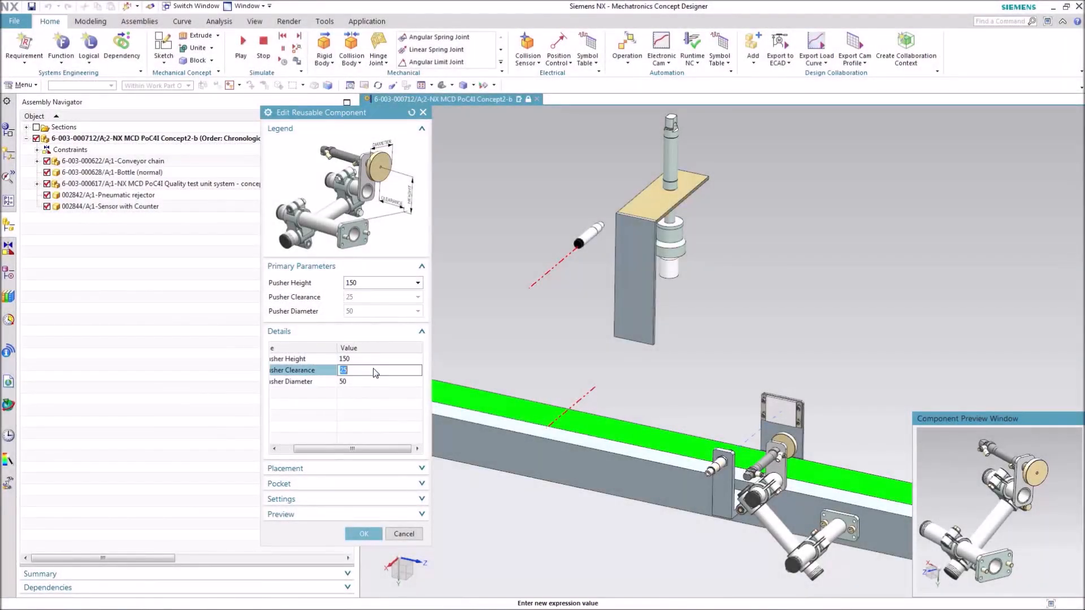
{"action": "type", "text": "0"}
{"action": "key", "text": "Return"}
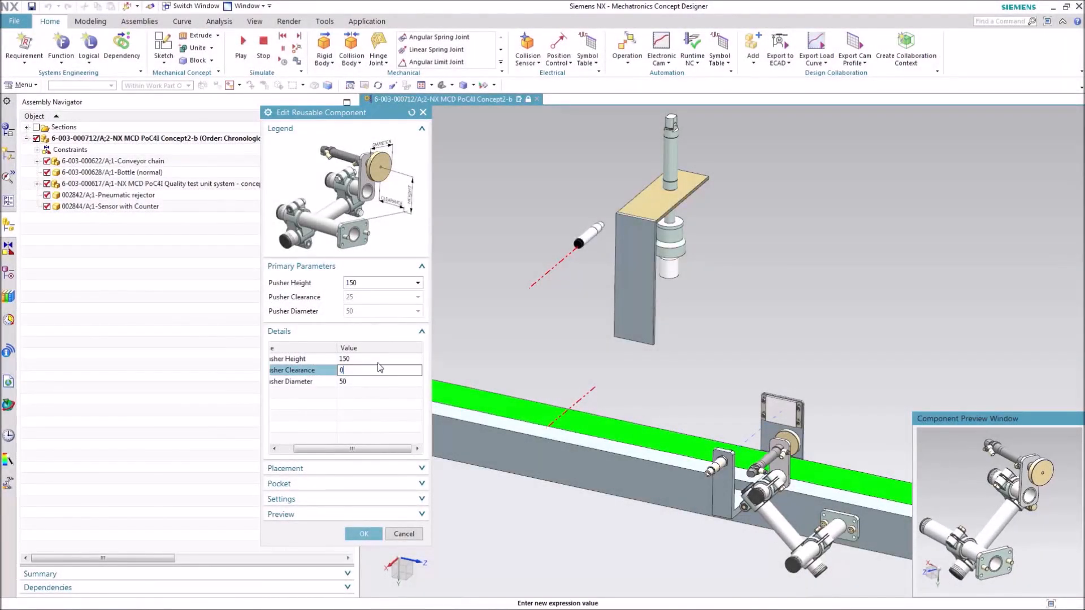
{"action": "left_click", "coordinate": [365, 535]}
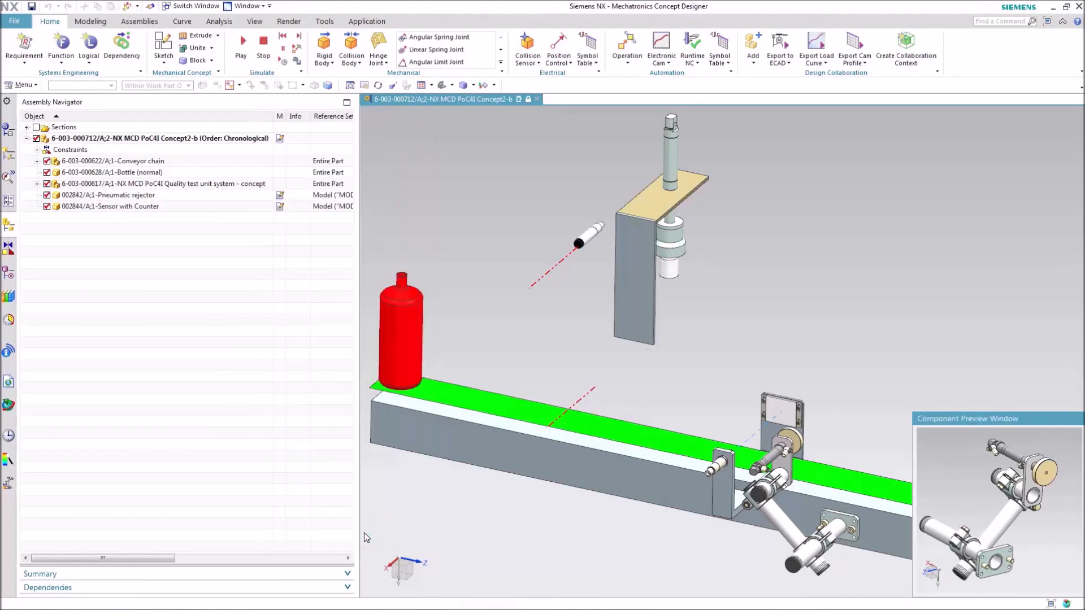
{"action": "left_click", "coordinate": [16, 316]}
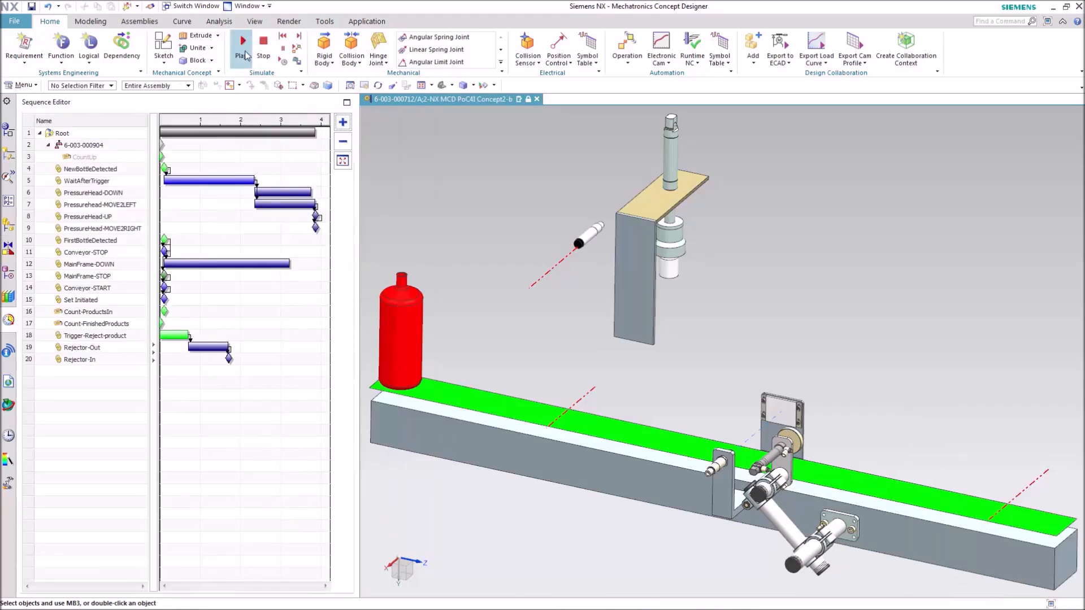
{"action": "left_click", "coordinate": [246, 55]}
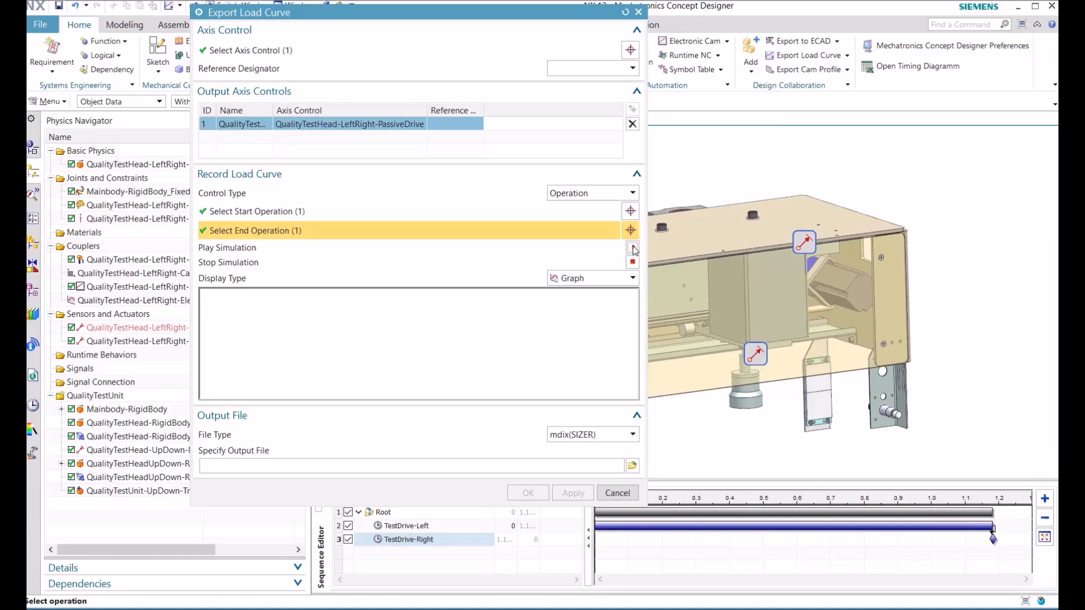
Step: Play the simulation to record the load curve of QualityTestHead-LeftRight-PassiveDrive between the selected start and end operations
{"action": "left_click", "coordinate": [633, 249]}
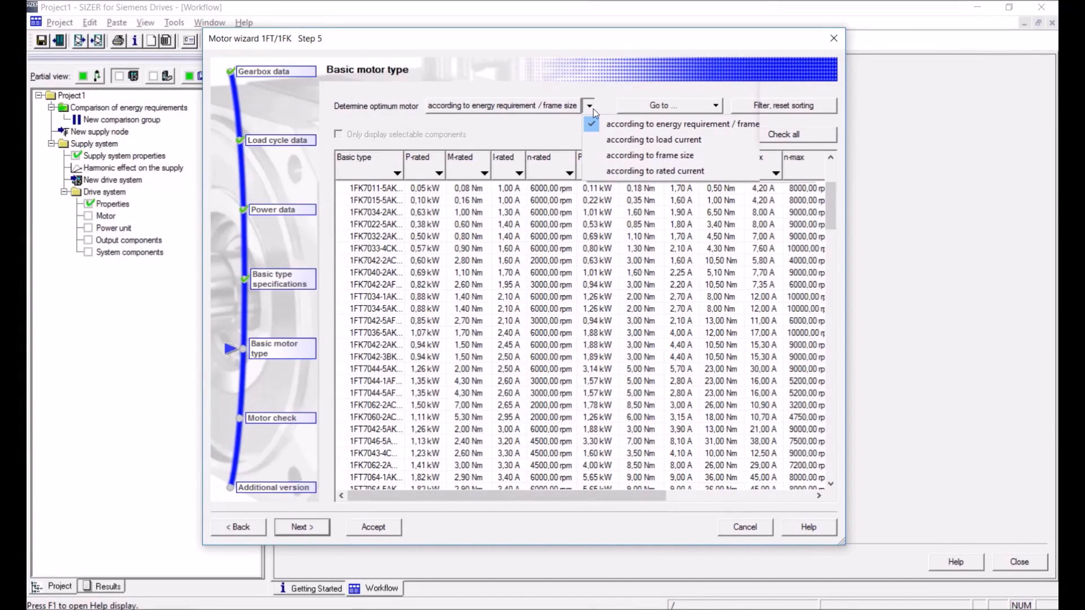
Step: In SIZER for Siemens Drives, determine the optimum motor according to load current, choose the 1FK7062-2AC basic type, and proceed to the motor check
{"action": "left_click", "coordinate": [621, 141]}
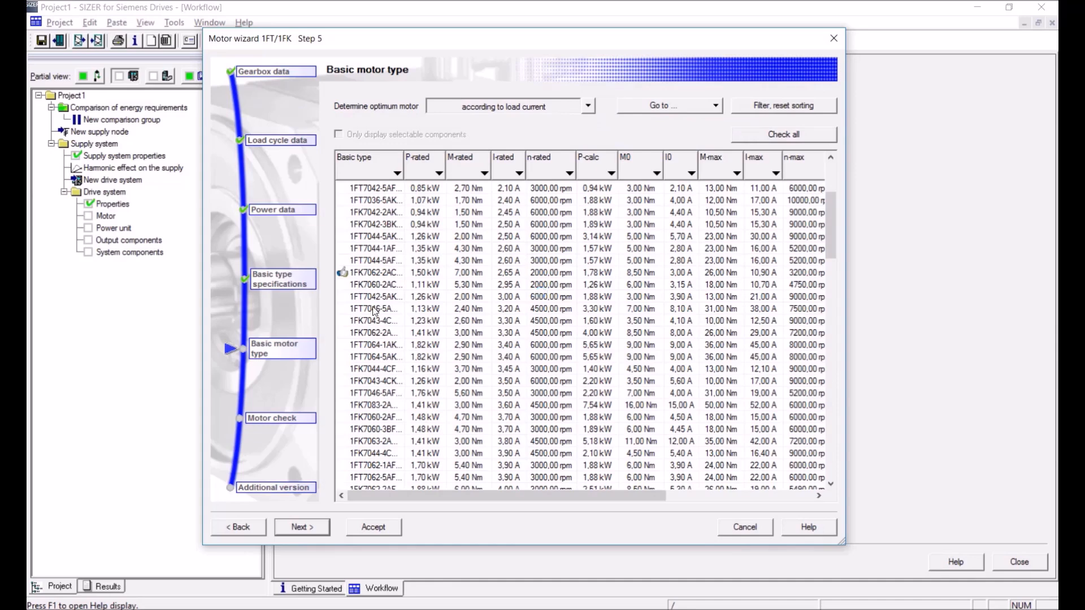
{"action": "left_click", "coordinate": [379, 274]}
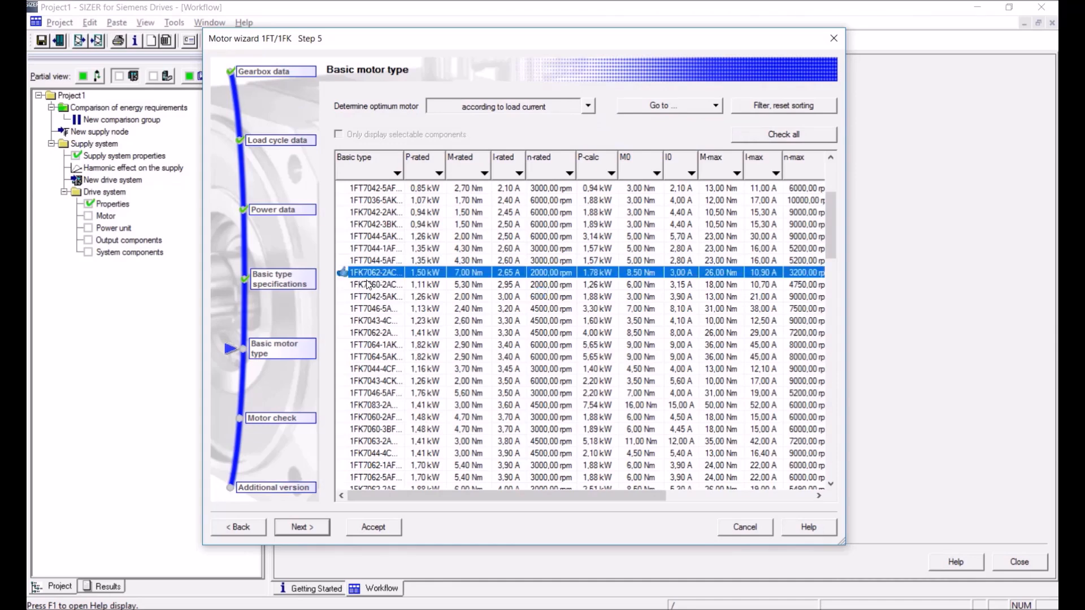
{"action": "left_click", "coordinate": [324, 532]}
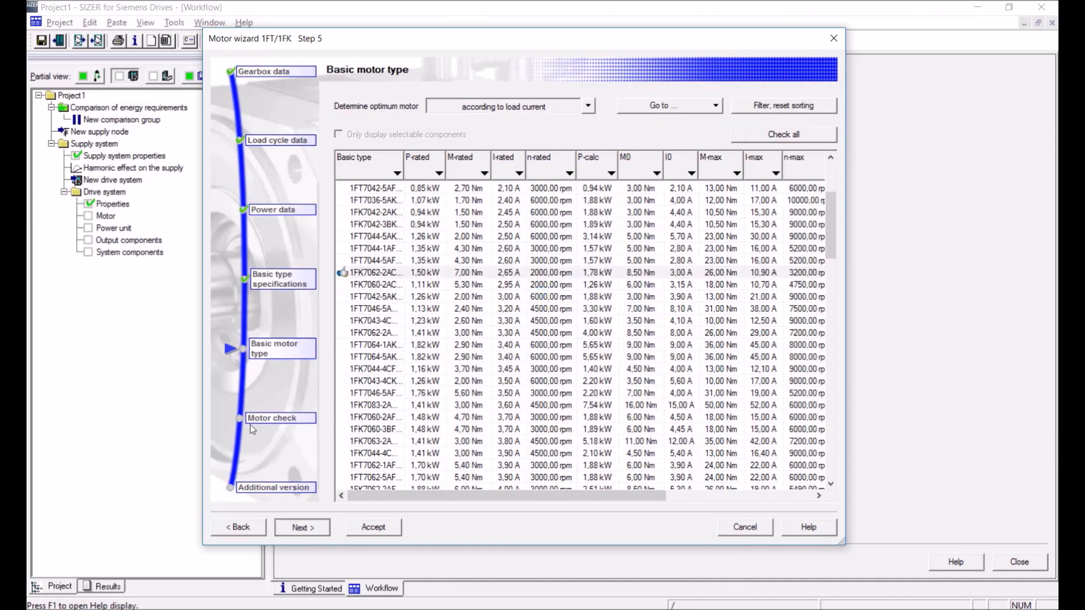